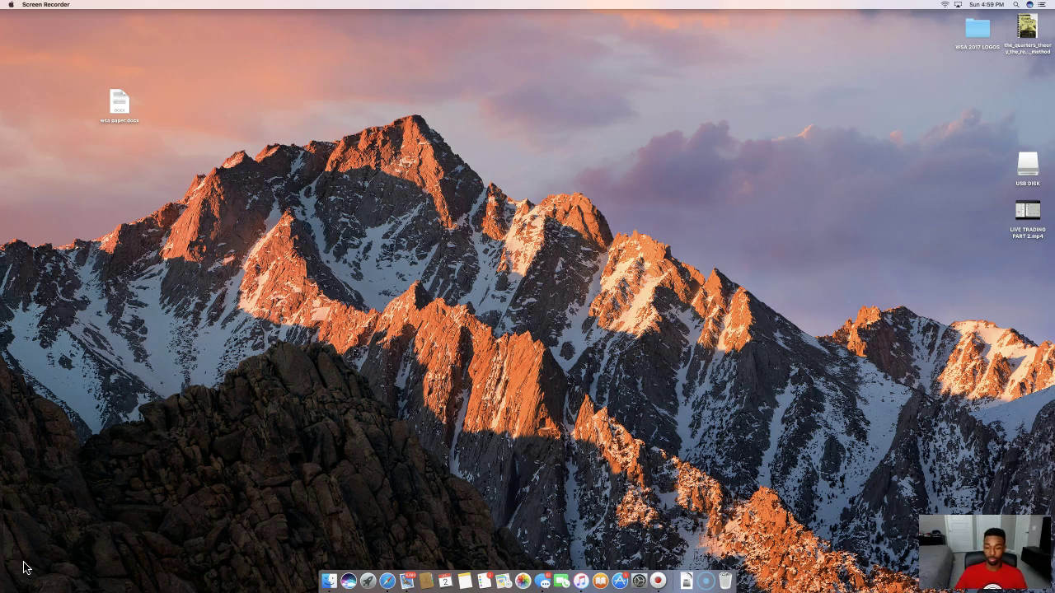
- In Safari, go to XM's MT4 for Mac page and download the Mac installer
click(389, 581)
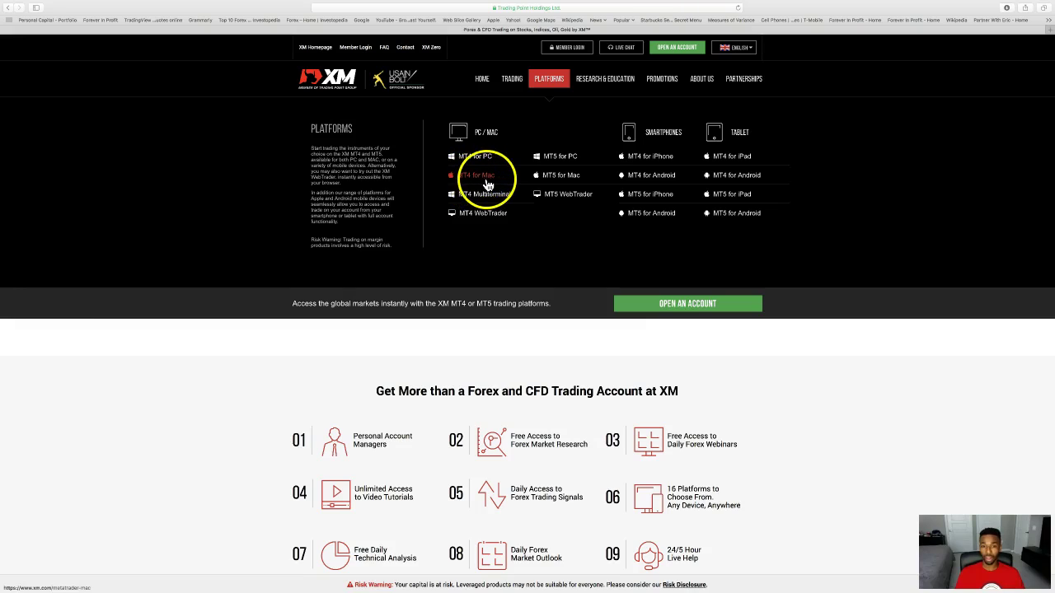
click(476, 181)
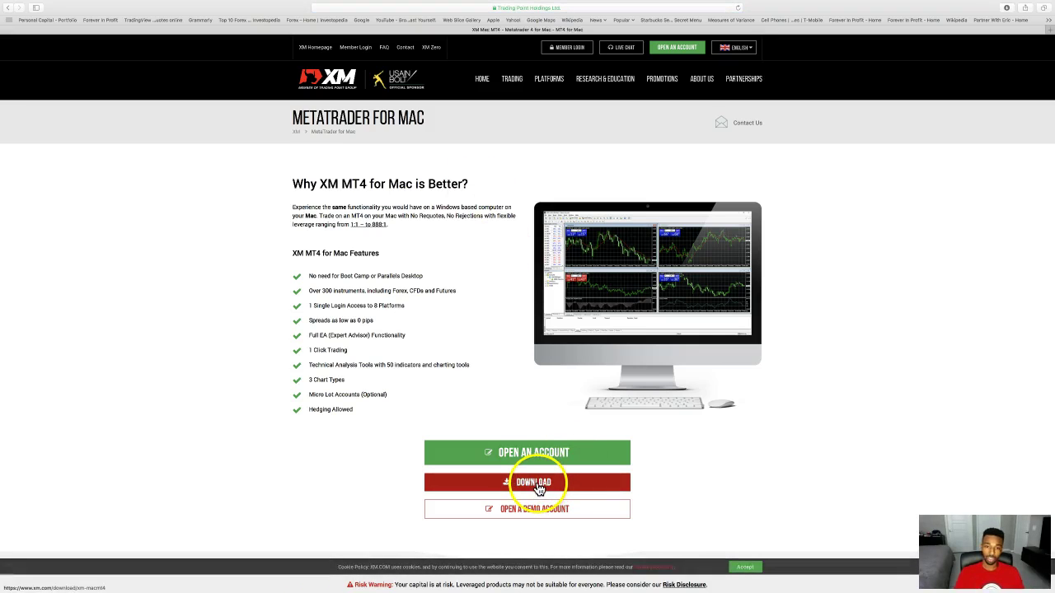
scroll(537, 484, down, 1)
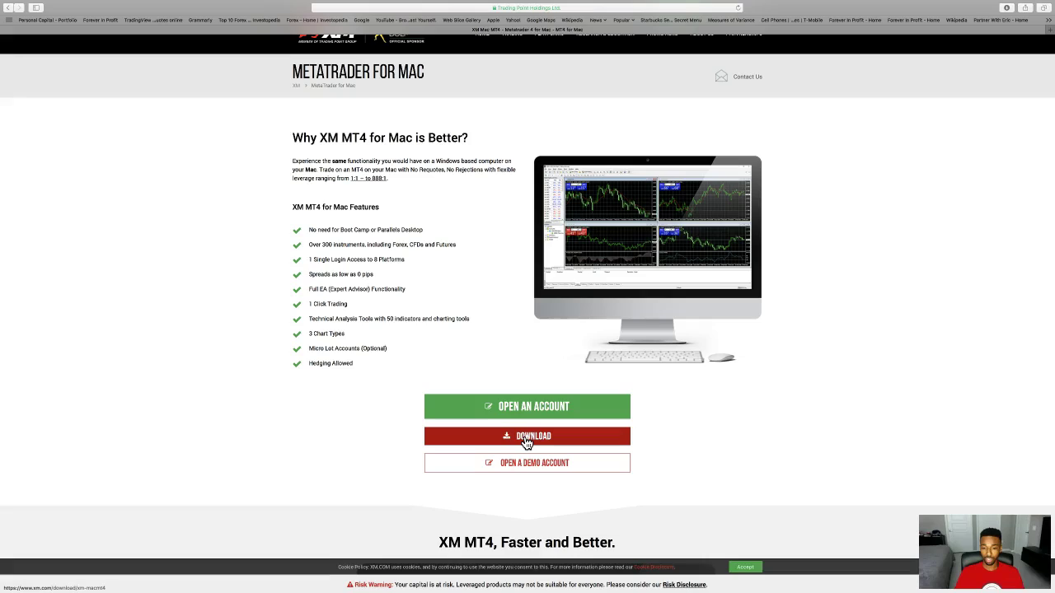
click(526, 437)
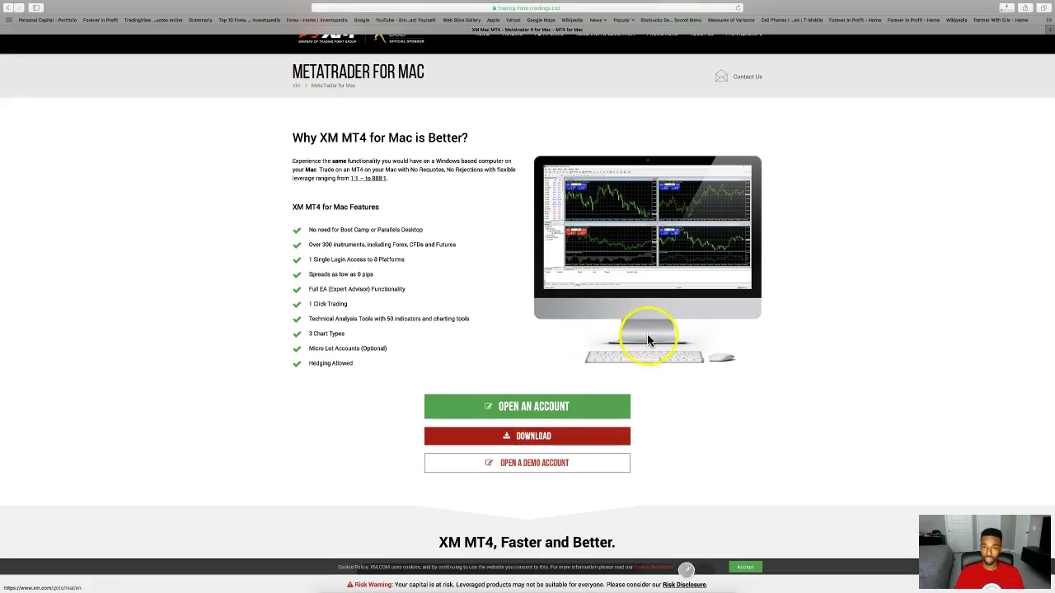
- Open XM.dmg from the Dock's Downloads stack and centre its verification window
key(ctrl+Right)
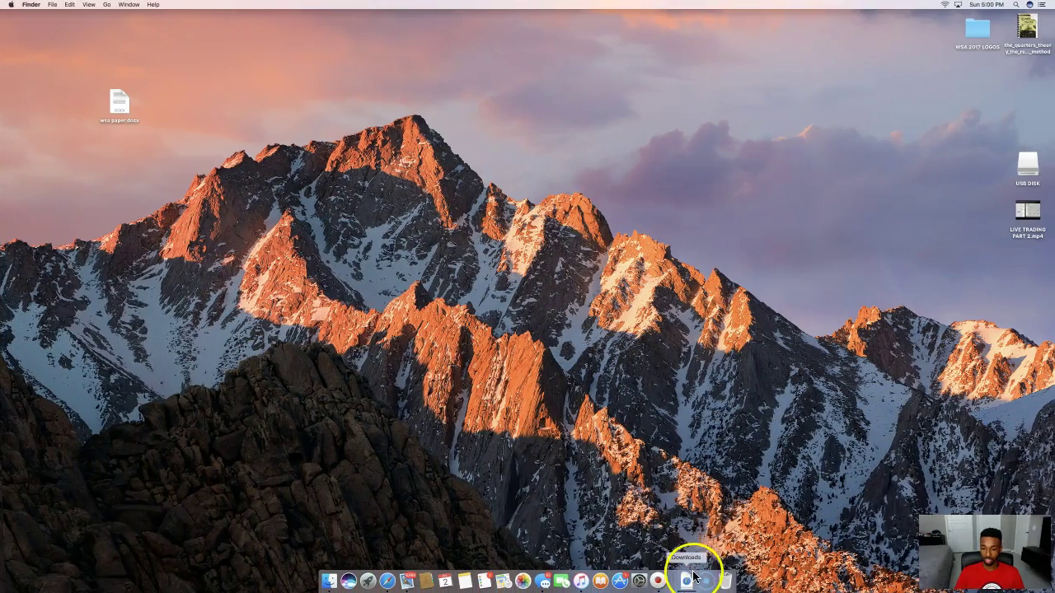
click(689, 581)
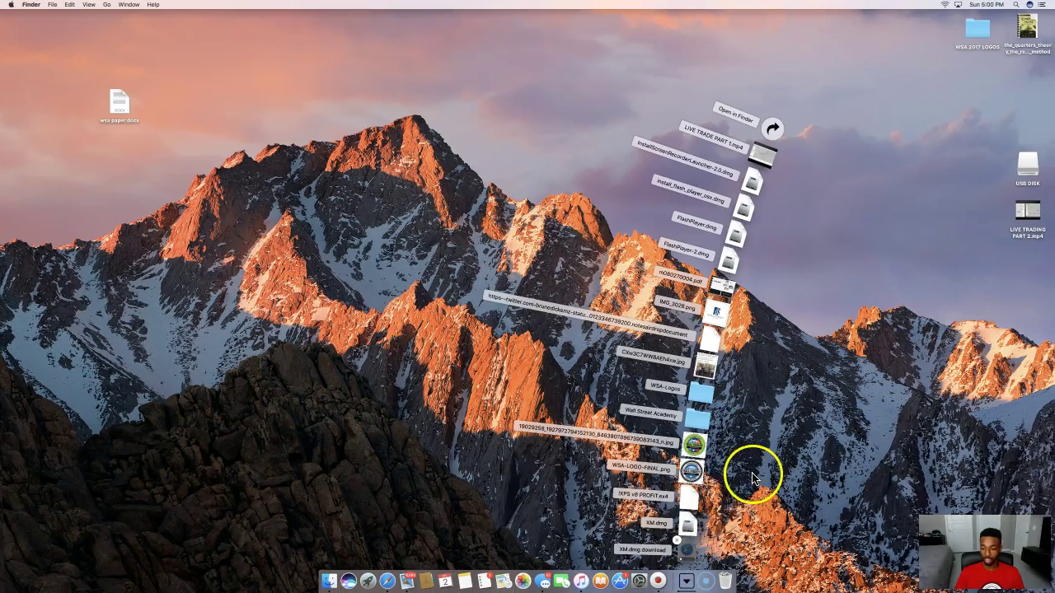
click(751, 477)
click(687, 580)
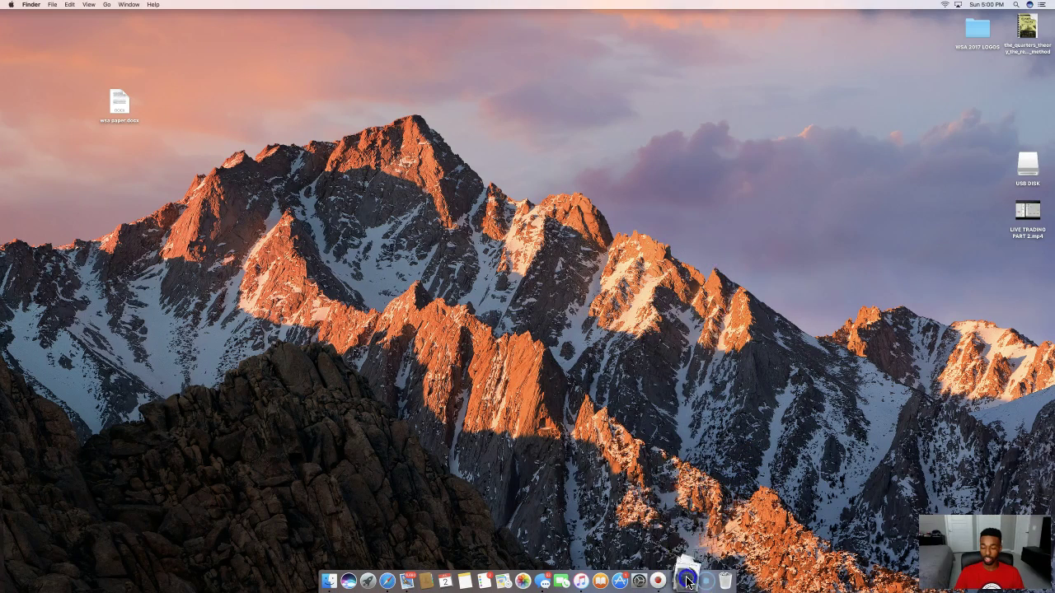
click(687, 525)
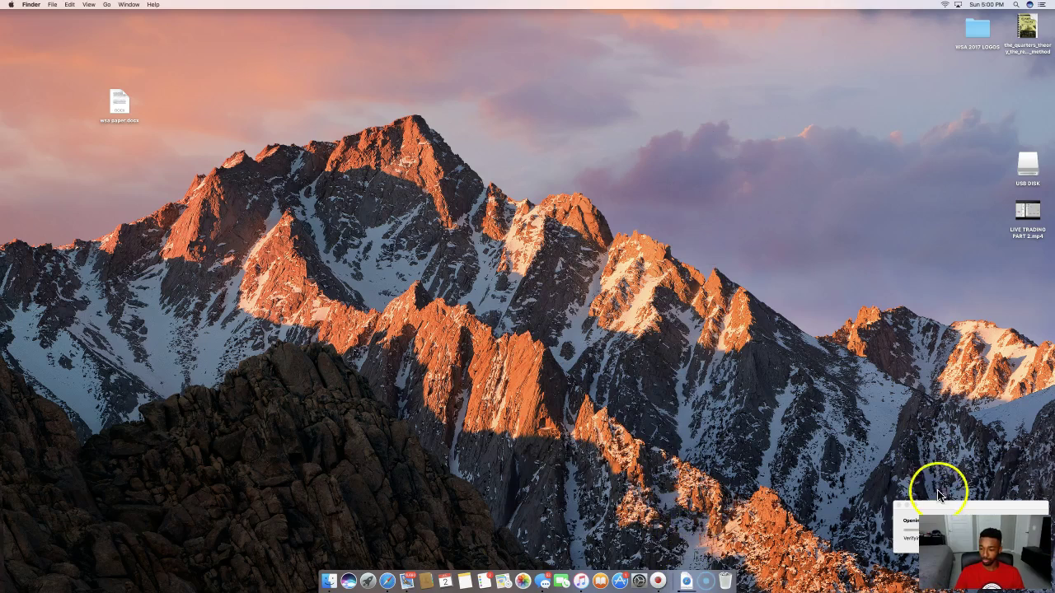
drag(941, 508, 482, 245)
click(536, 337)
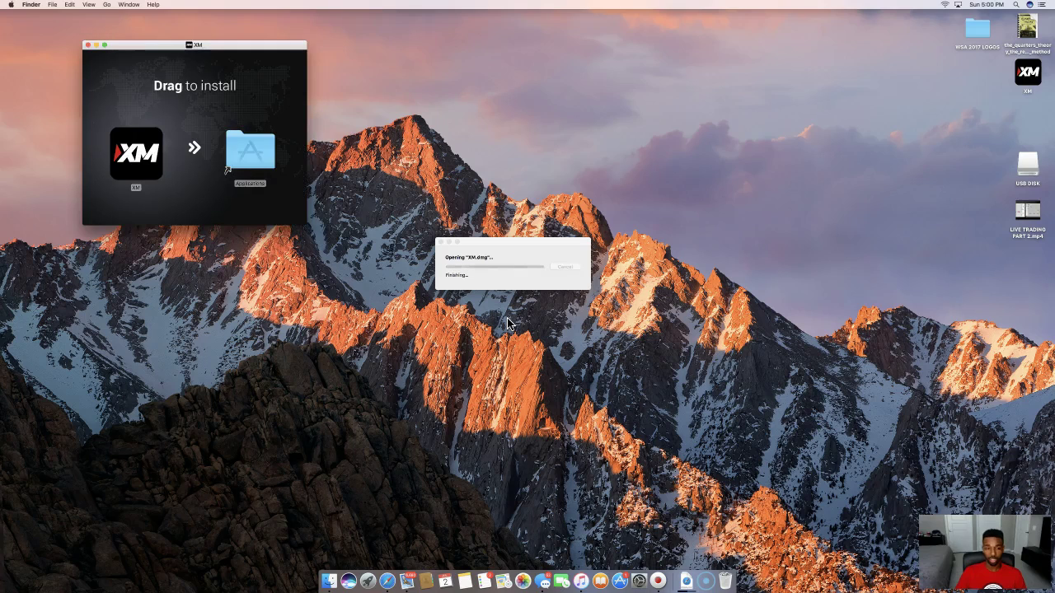
- Drag the XM icon onto the Applications folder and let the copy finish
drag(138, 157, 262, 166)
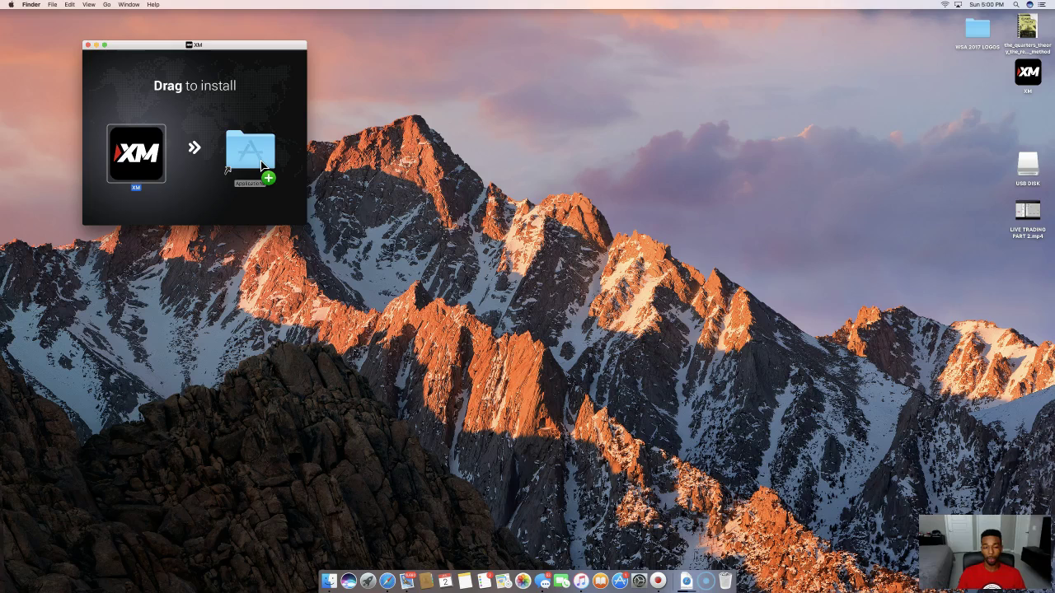
drag(262, 167, 237, 115)
click(136, 163)
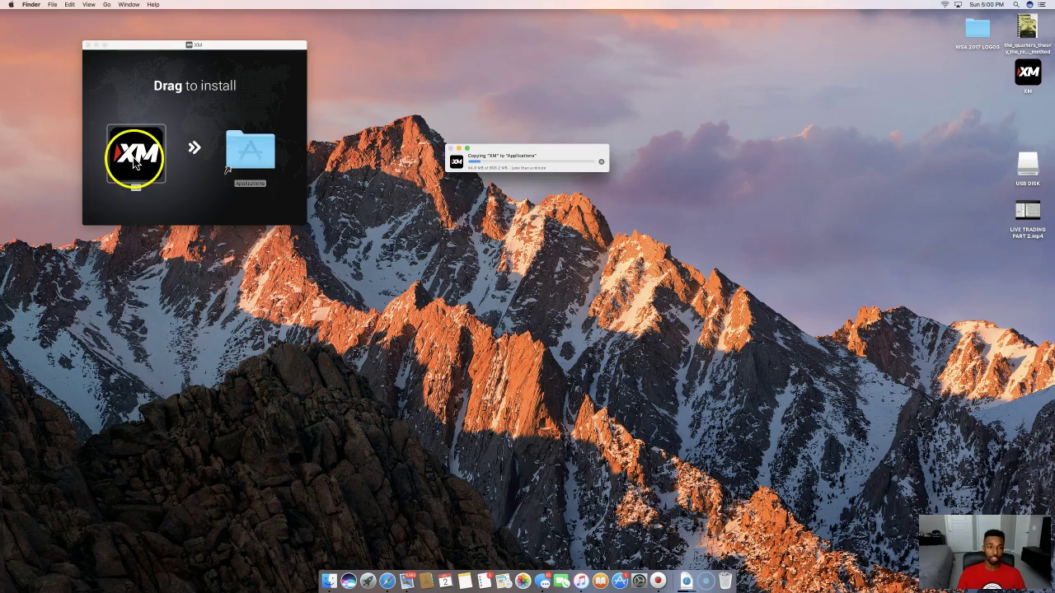
mouse_move(136, 163)
mouse_down()
mouse_move(252, 150)
mouse_move(252, 163)
mouse_up()
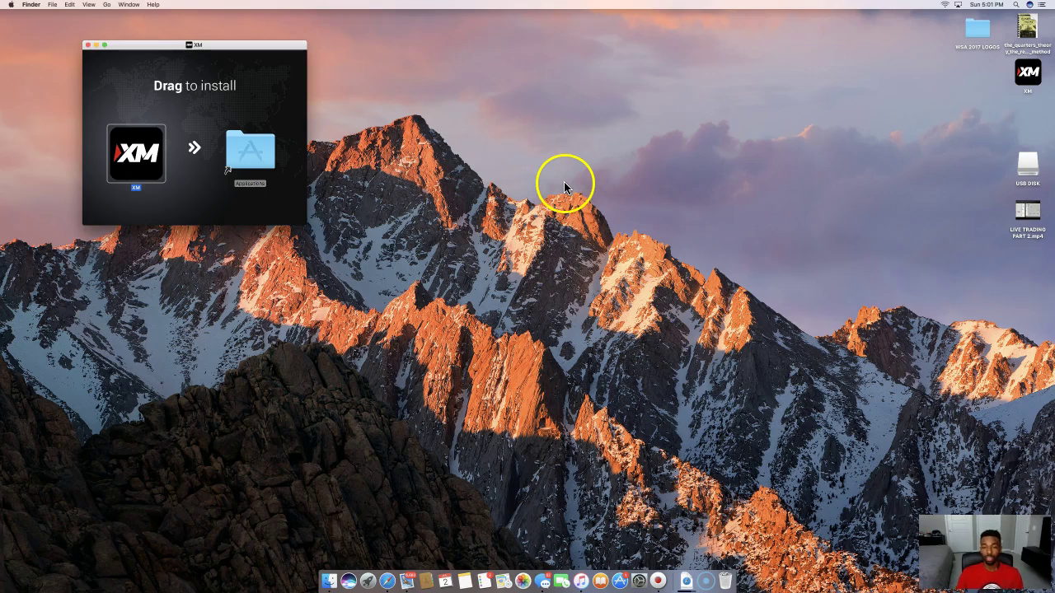
- Open a new Finder window from the Dock's Finder menu
key(F4)
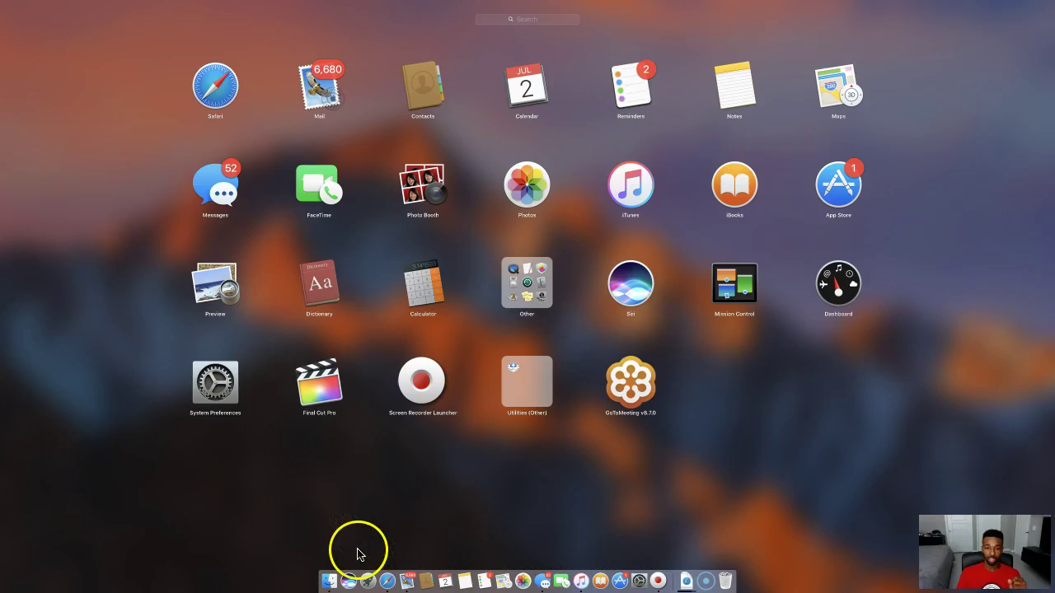
click(327, 581)
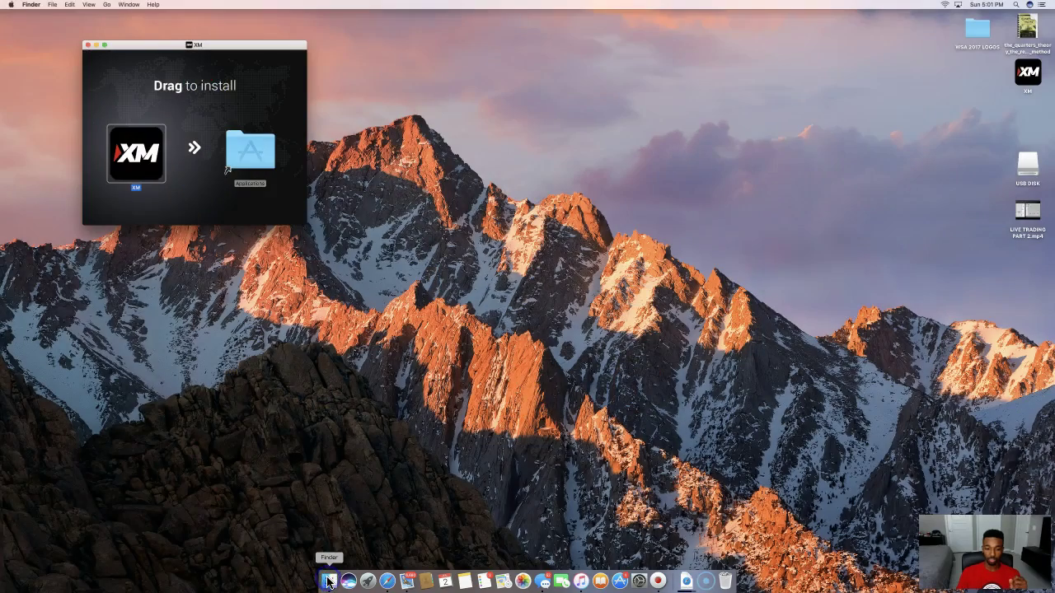
right_click(328, 581)
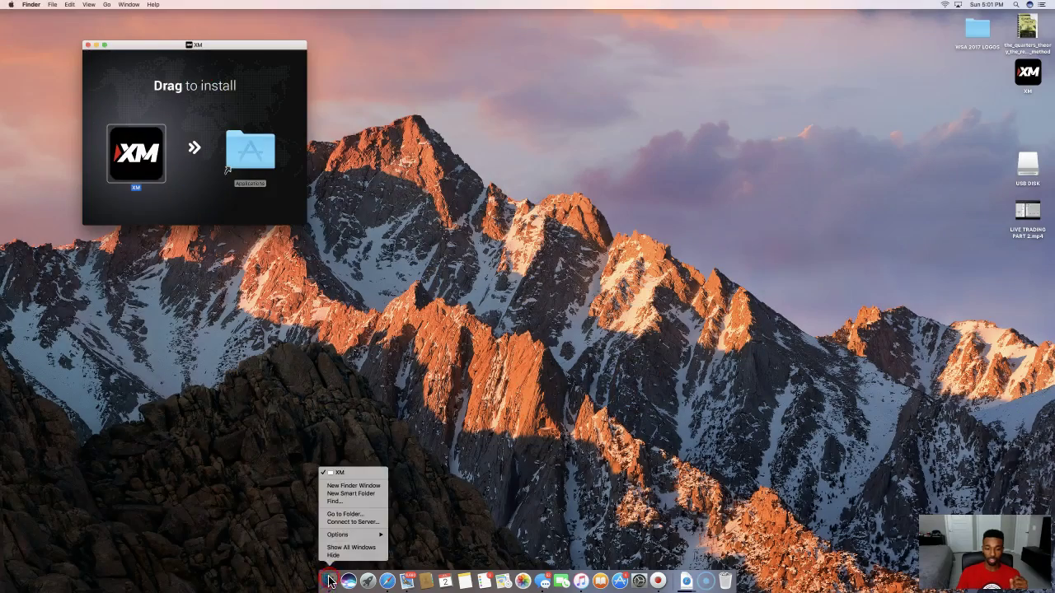
click(353, 486)
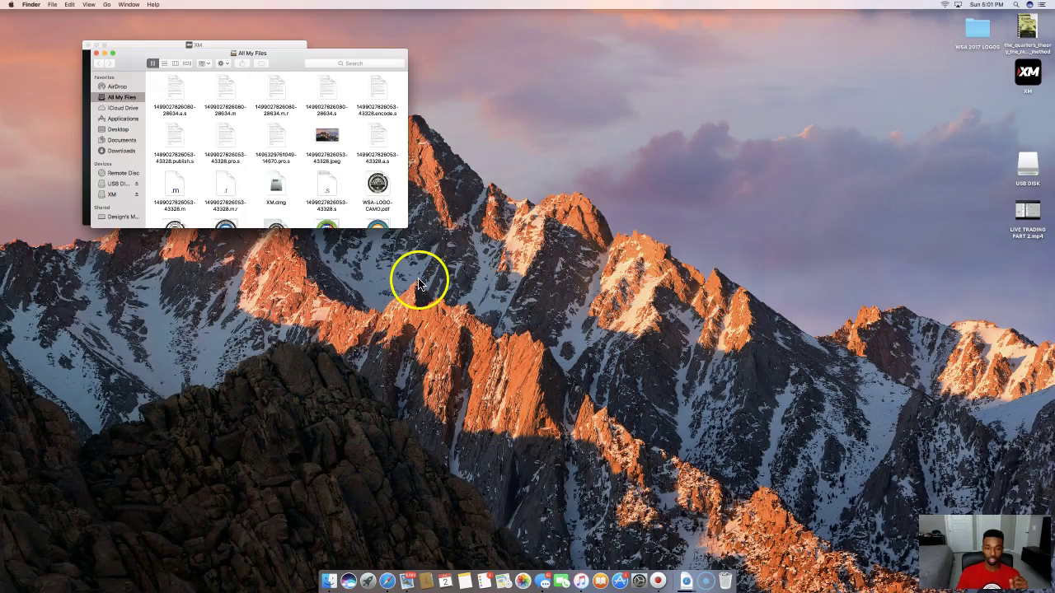
- Launch the installed XM app from the Applications folder
click(122, 118)
click(332, 199)
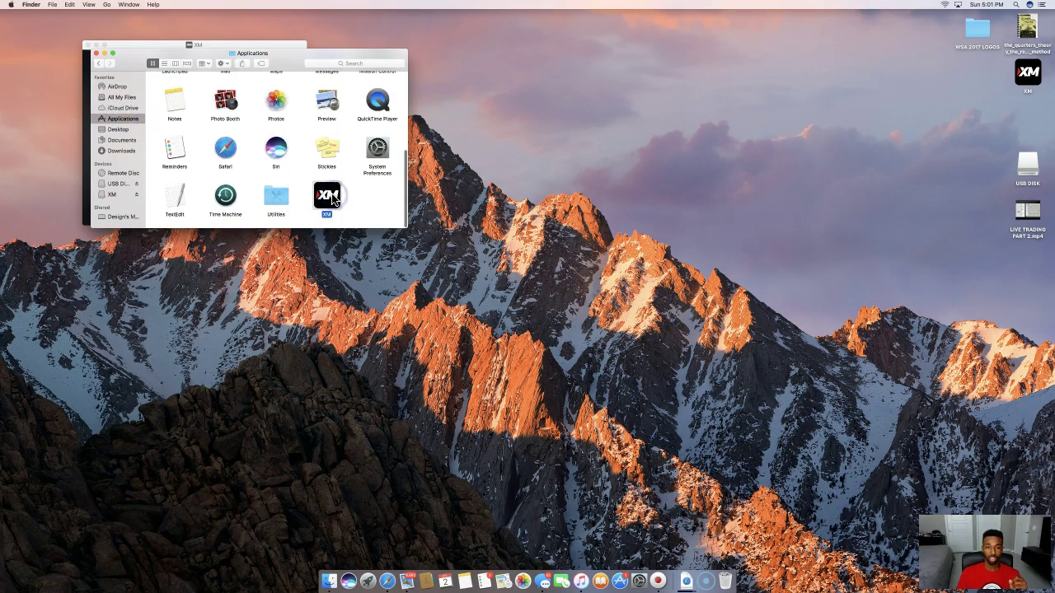
click(131, 130)
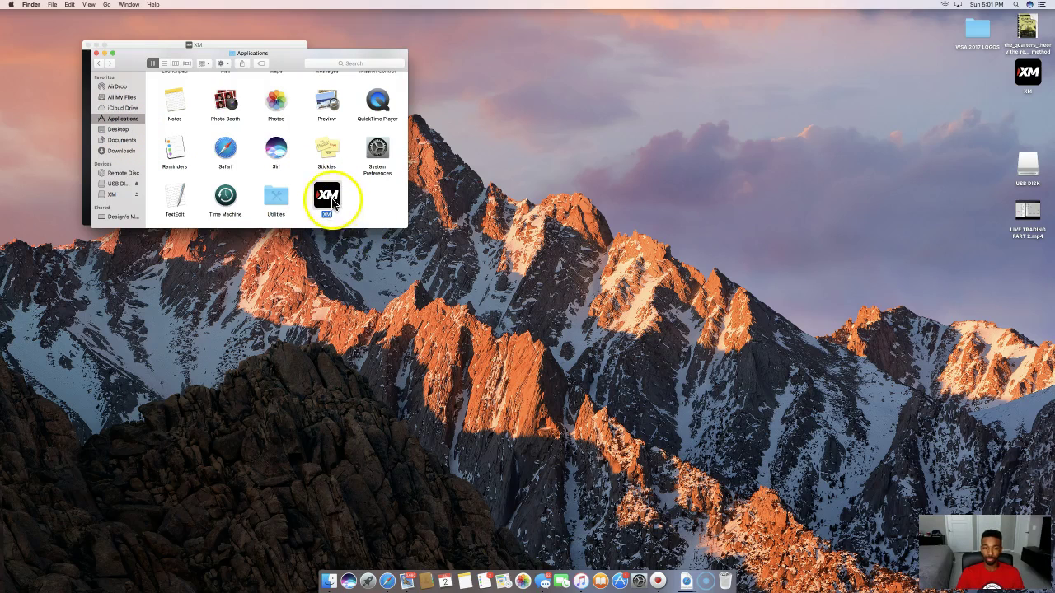
double_click(328, 195)
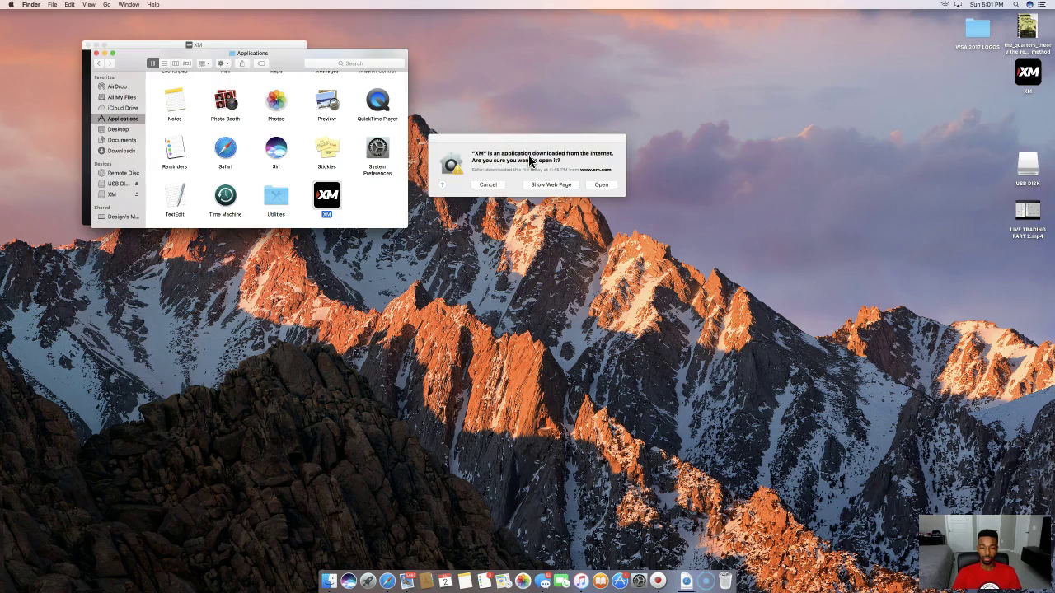
- Confirm Open in the internet-download warning for XM, then dismiss the Launchpad app grid
click(500, 168)
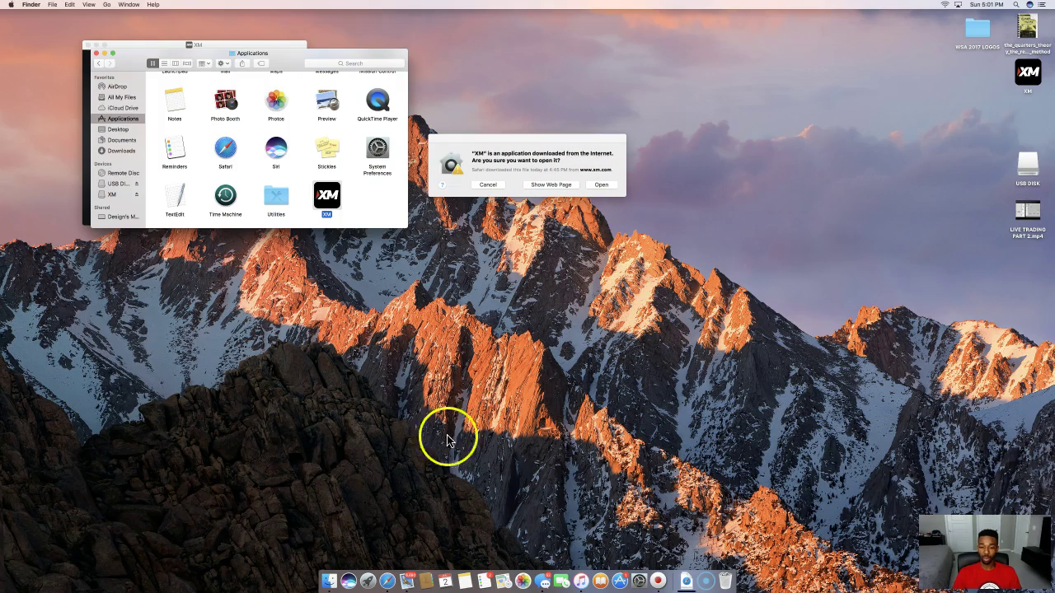
click(602, 185)
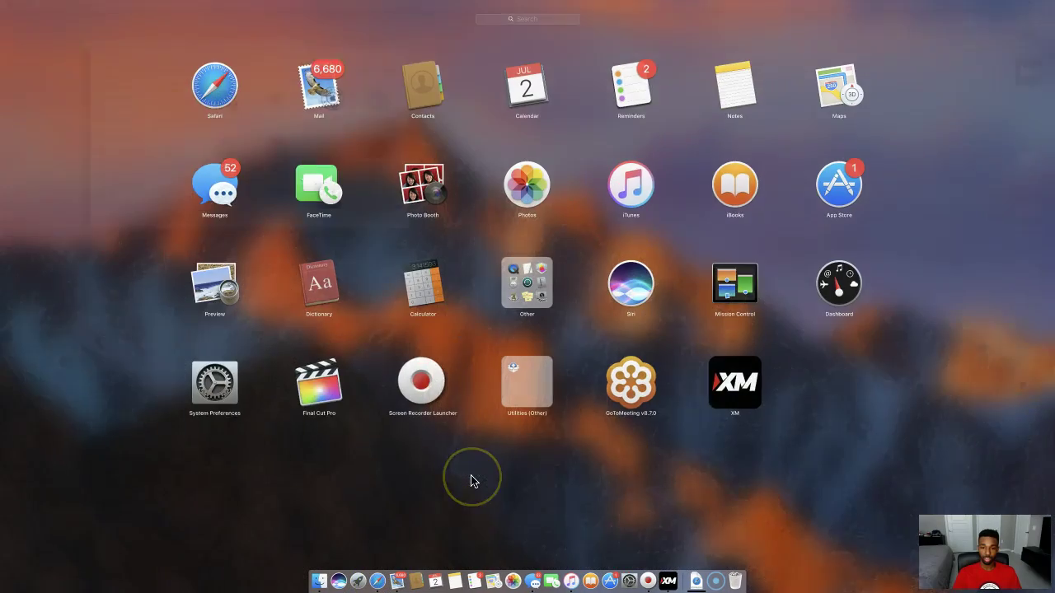
click(299, 488)
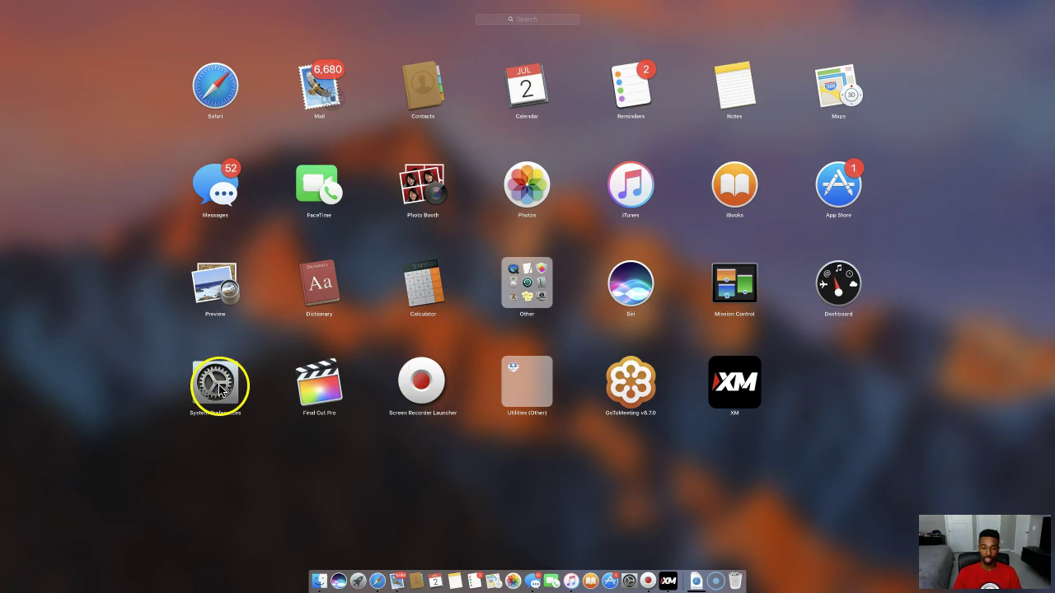
- Unlock Security & Privacy in System Preferences with the account password, then close it
click(218, 387)
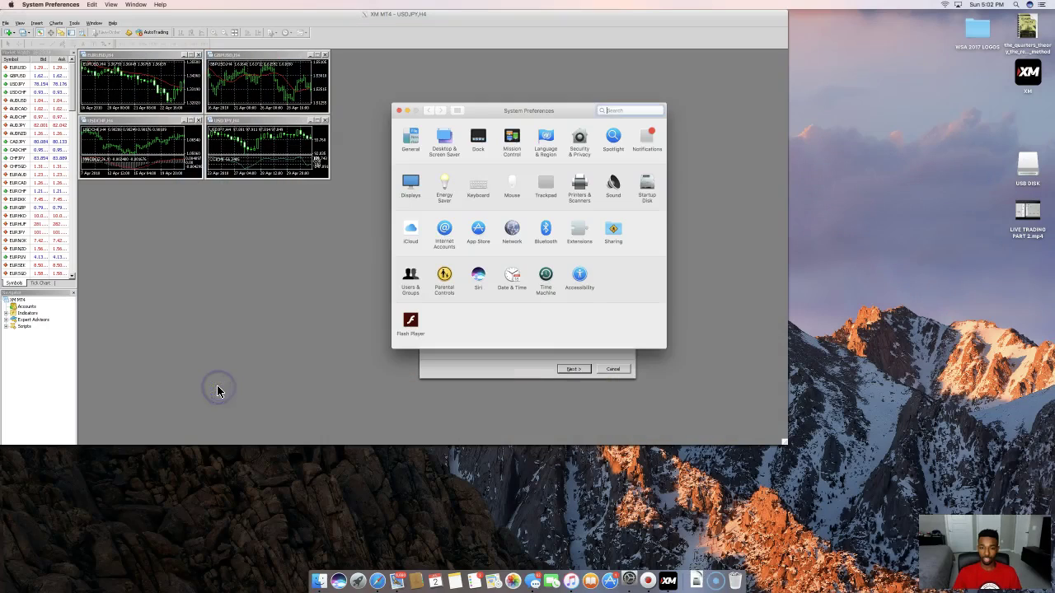
click(579, 141)
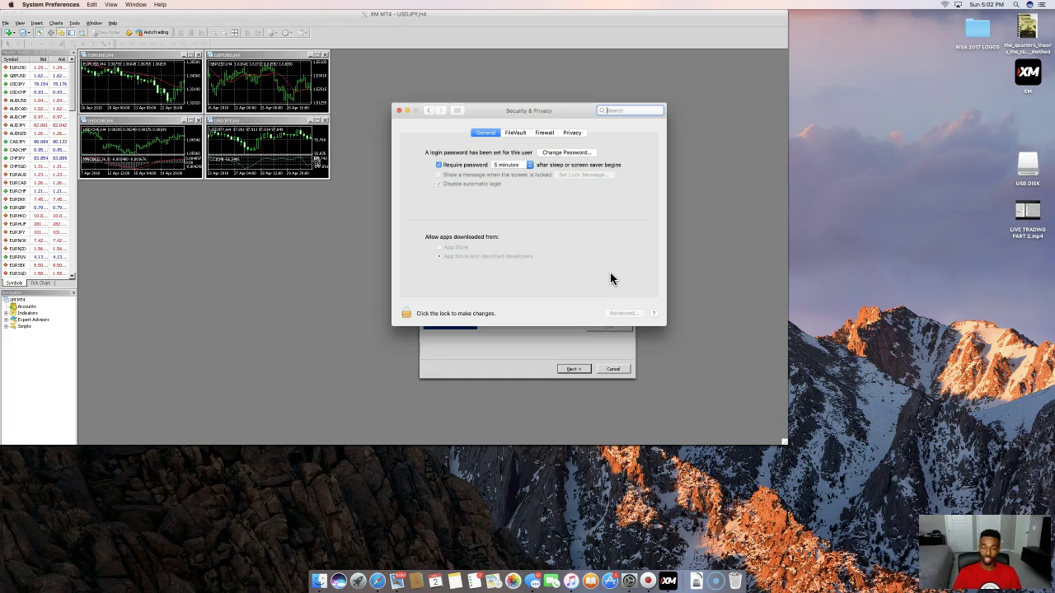
click(405, 314)
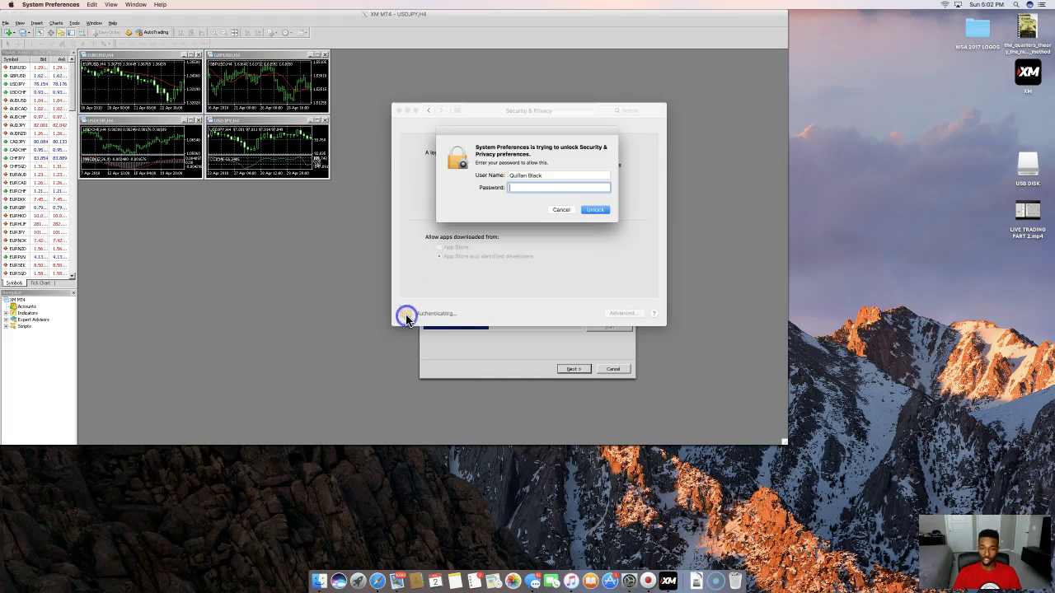
click(596, 210)
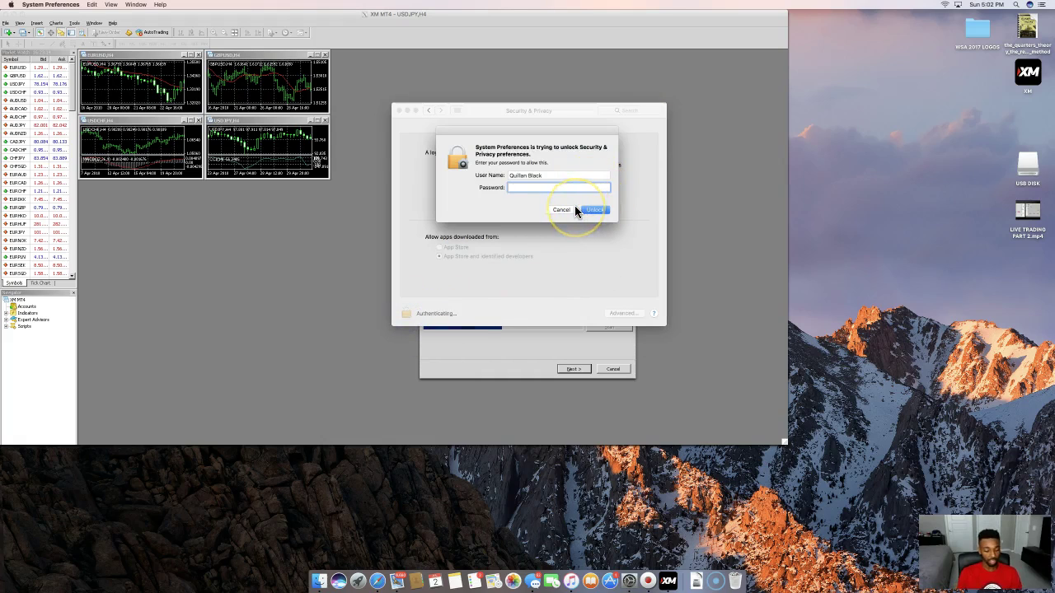
text(••••)
click(606, 213)
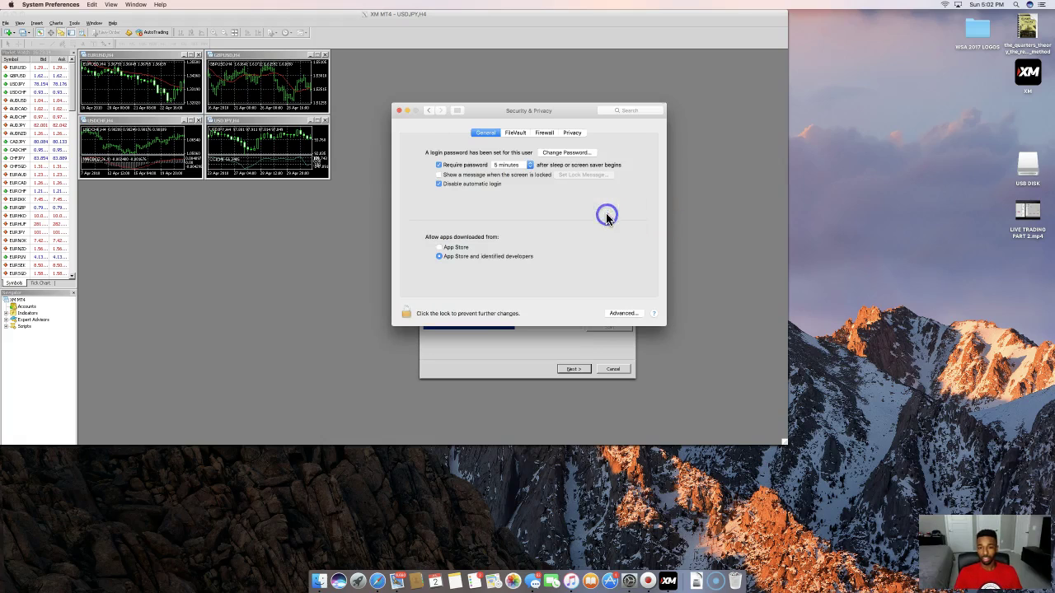
click(400, 112)
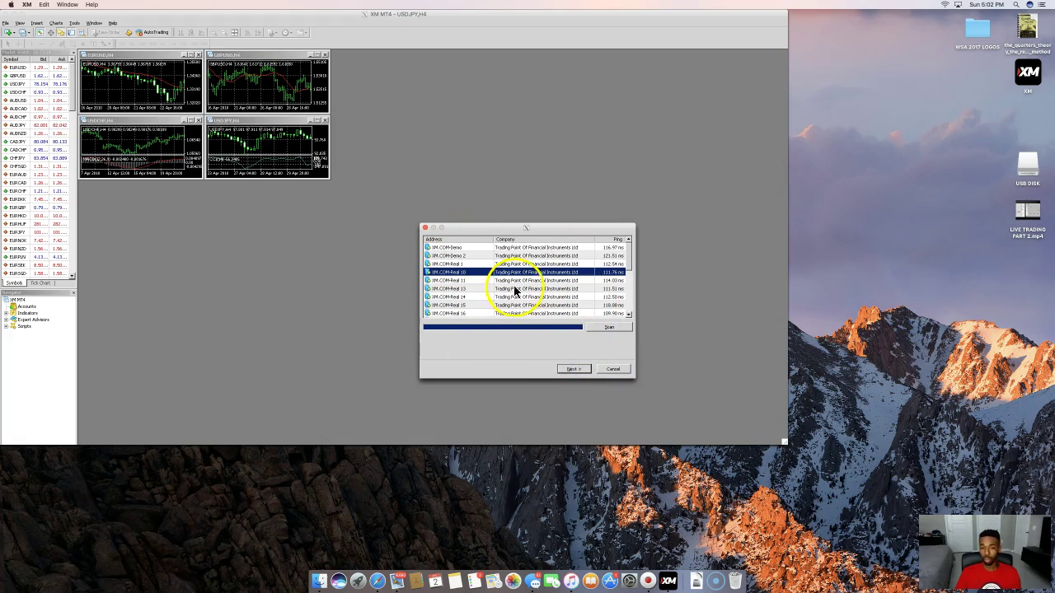
- Cancel the XM server scan and open File > Open an Account
click(622, 367)
click(182, 160)
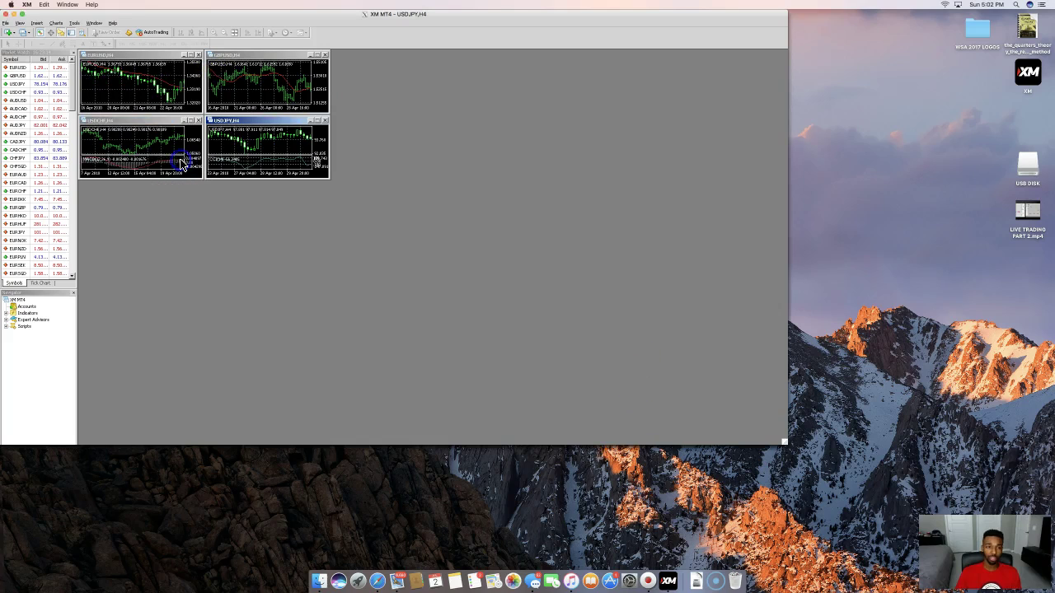
click(5, 22)
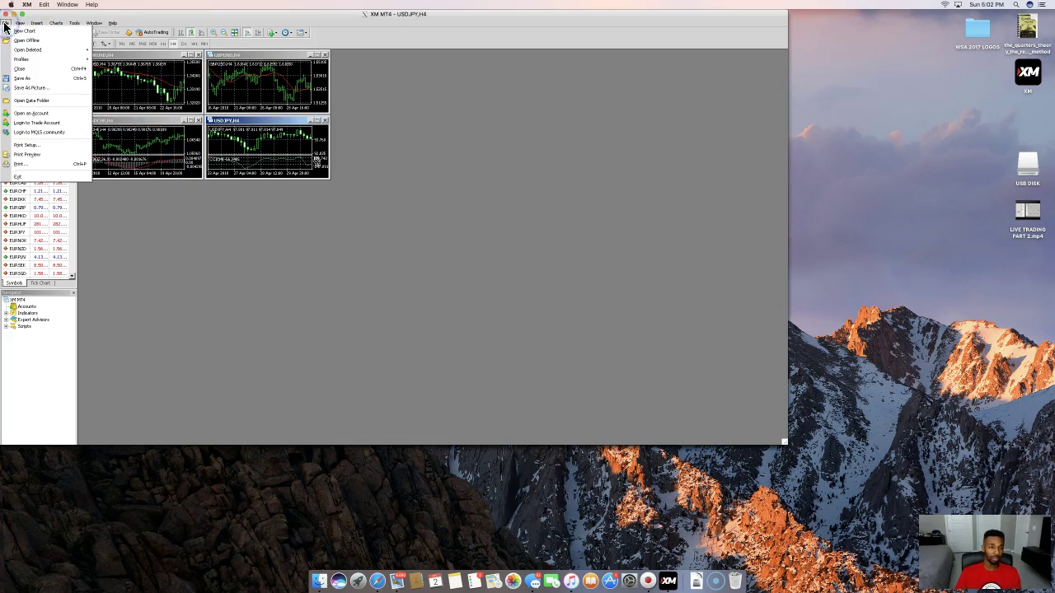
click(34, 113)
scroll(495, 278, down, 5)
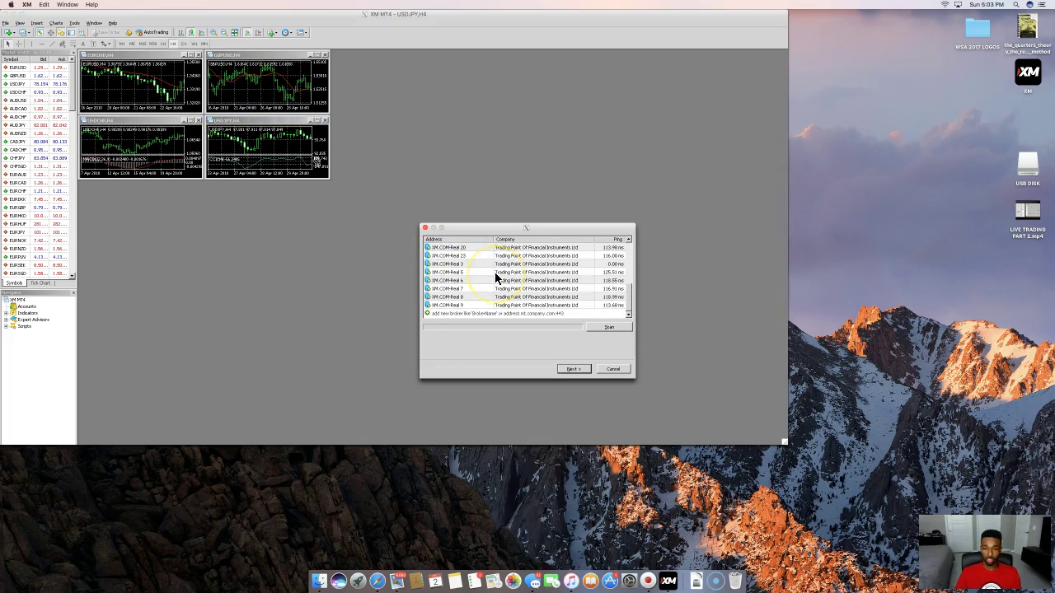
- Add broker 'tw corp', scan its servers, select TradersWay-Live and continue
click(452, 314)
text(fxcorp)
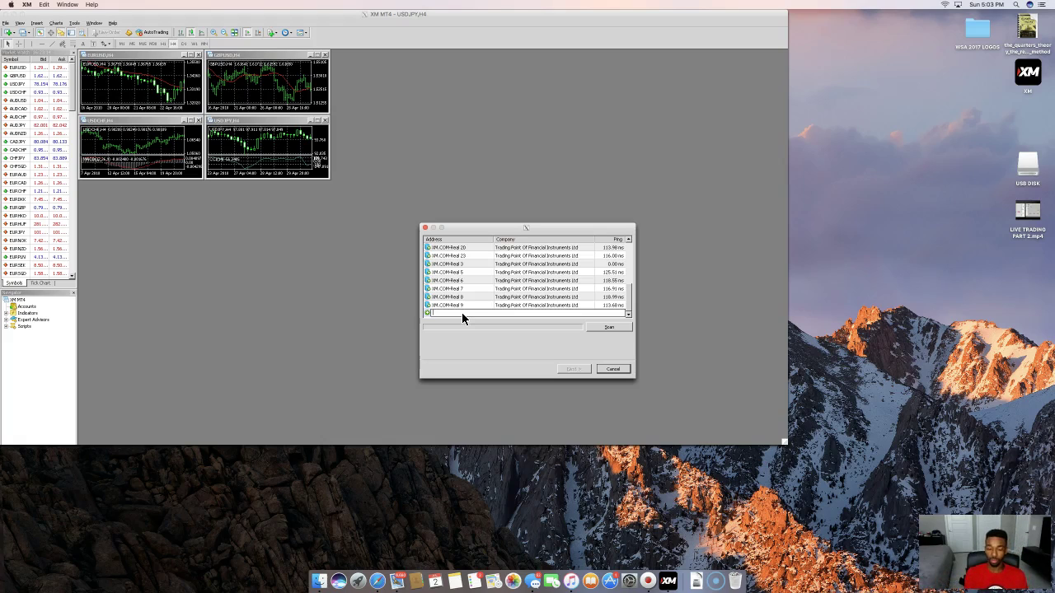
click(609, 327)
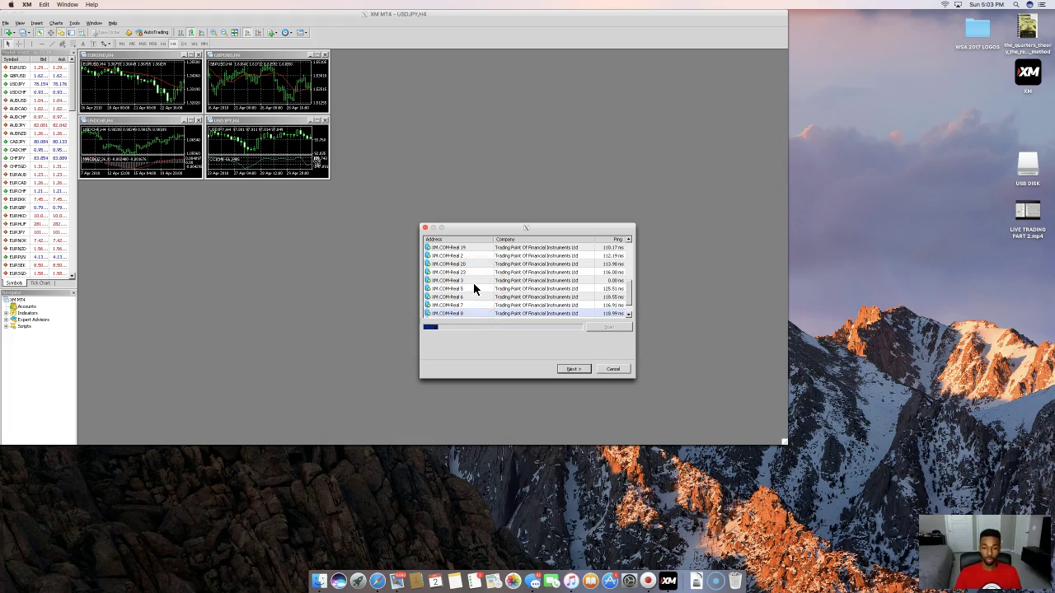
click(452, 256)
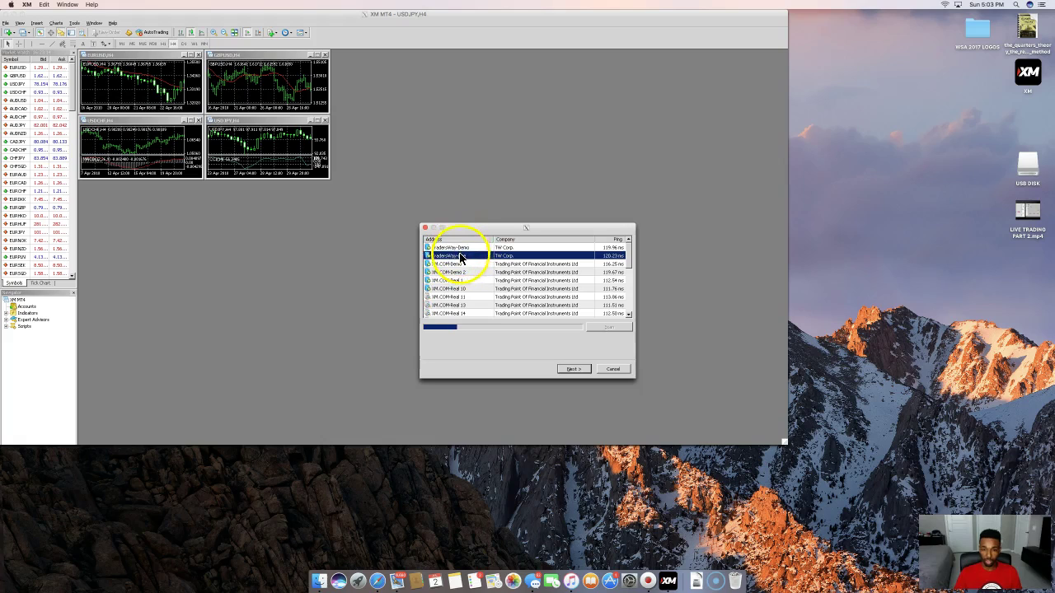
click(459, 256)
click(563, 370)
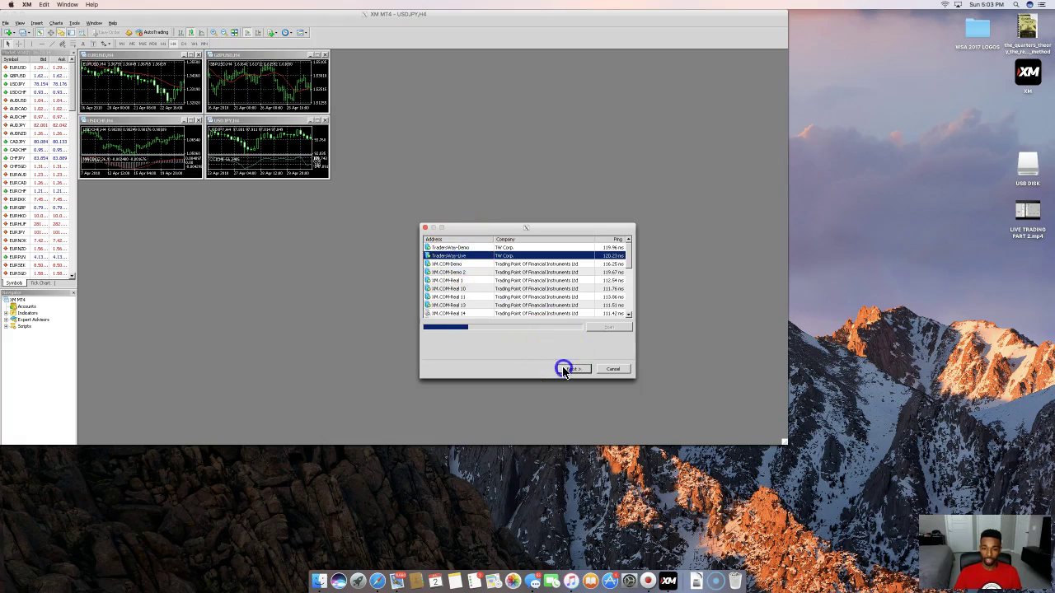
- Choose 'Existing trade account' for TradersWay-Live, then cancel the login without signing in
click(447, 261)
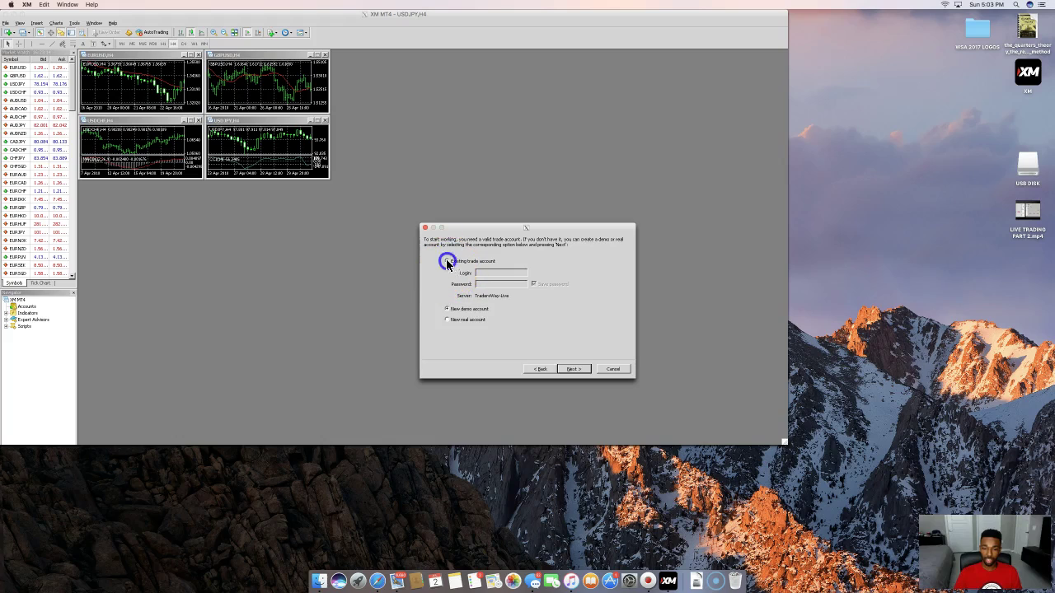
click(488, 273)
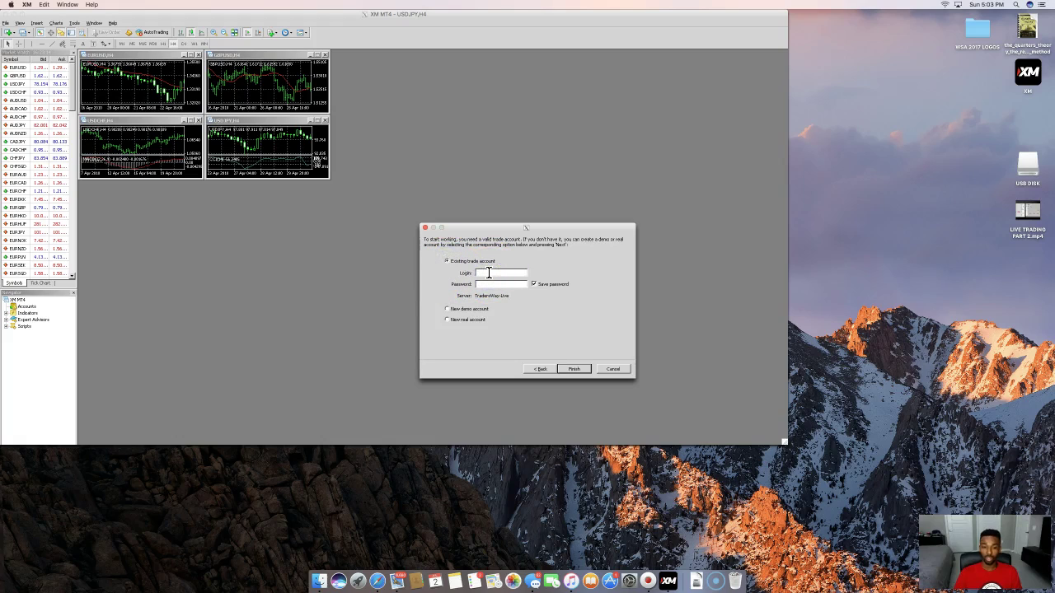
click(491, 273)
click(571, 370)
click(614, 370)
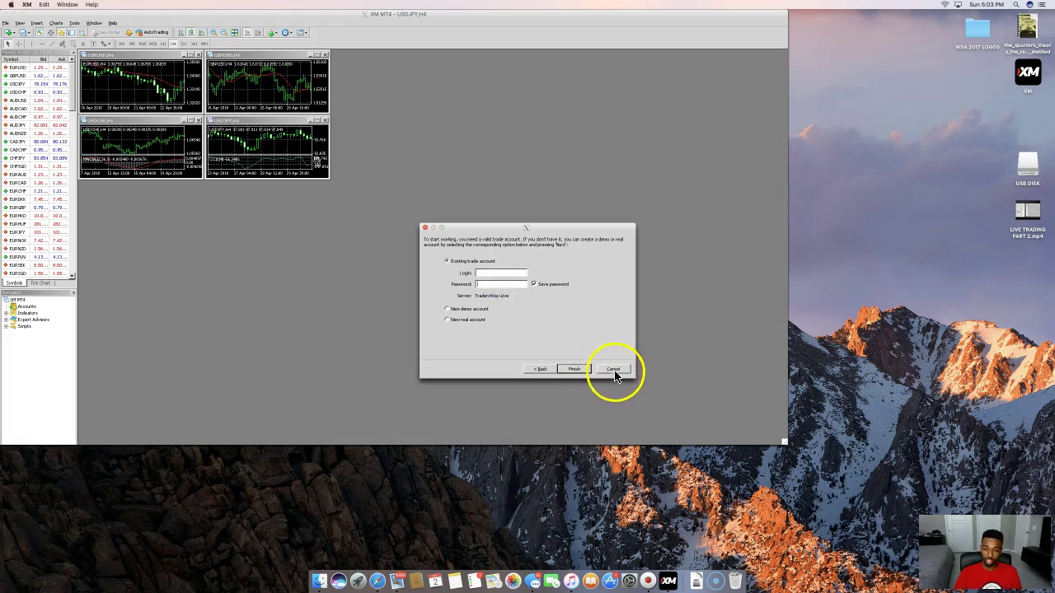